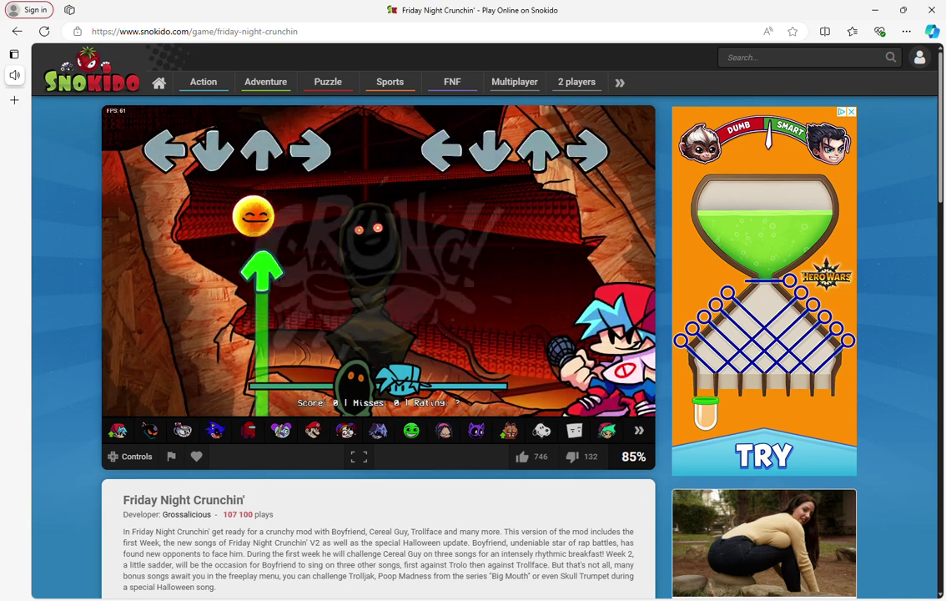
- Start Friday Night Crunchin' with Up taps through the opponent's intro, one miss counted
key(Up)
key(Up)
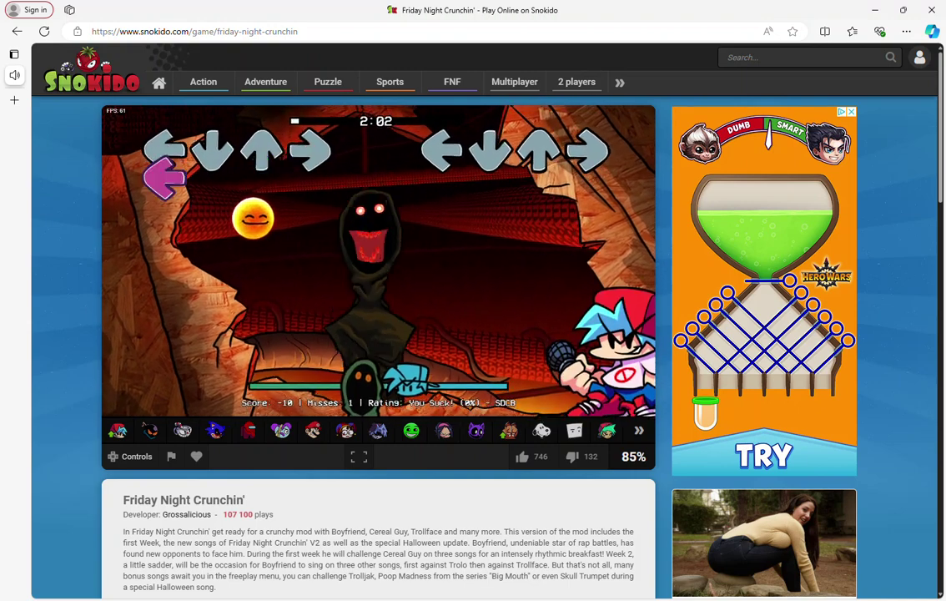
key(Up)
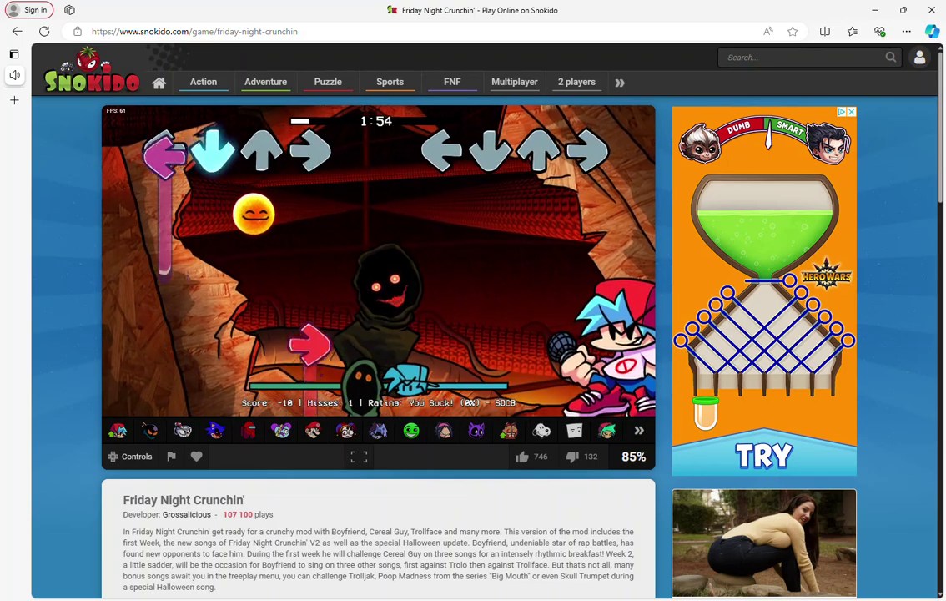
- Hit the player's opening verse notes for Sick ratings, ending on the long Left hold
key(Up)
key(Right)
key(Up)
key(Right)
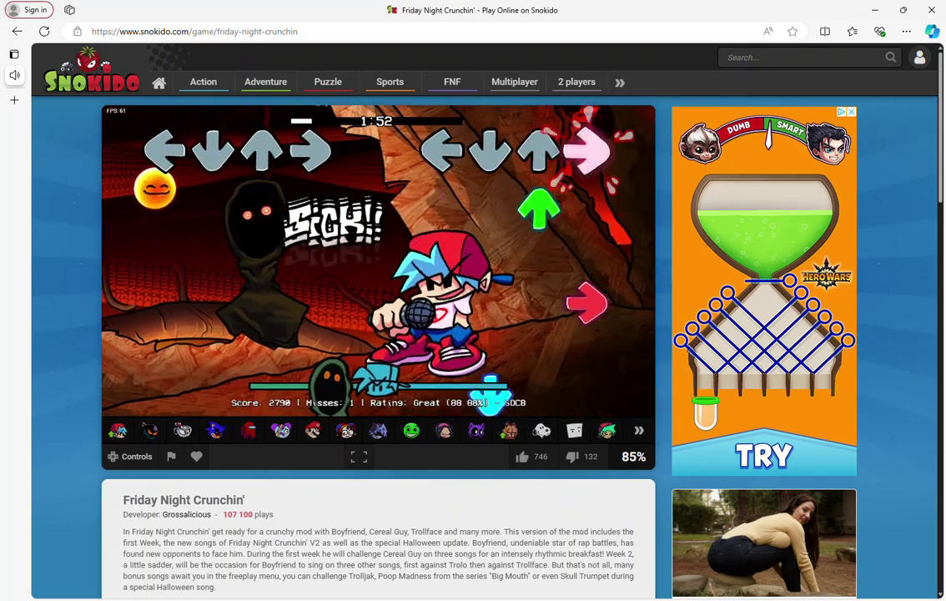
key(Down)
key(Up)
key(Right)
key(Down)
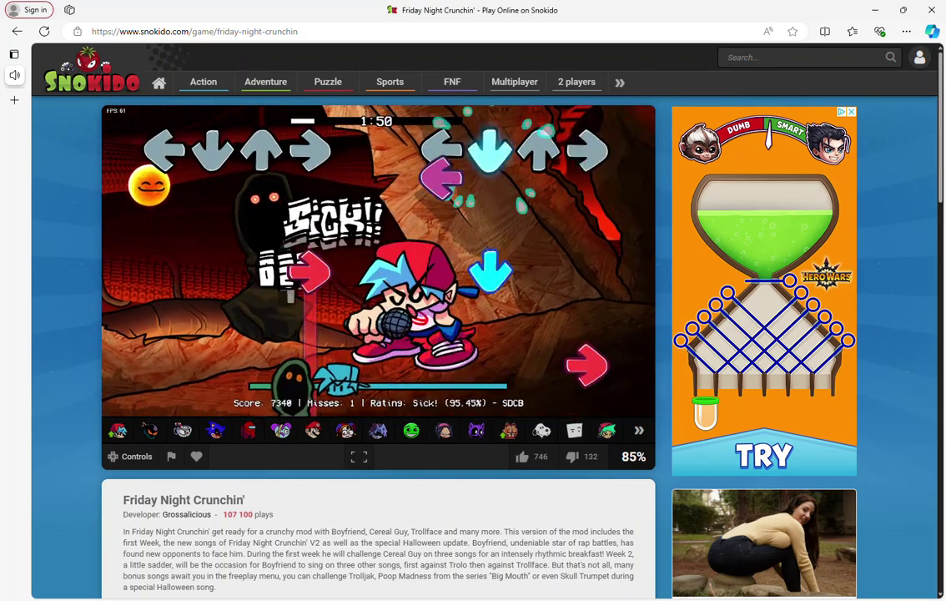
key(Up)
key(Left)
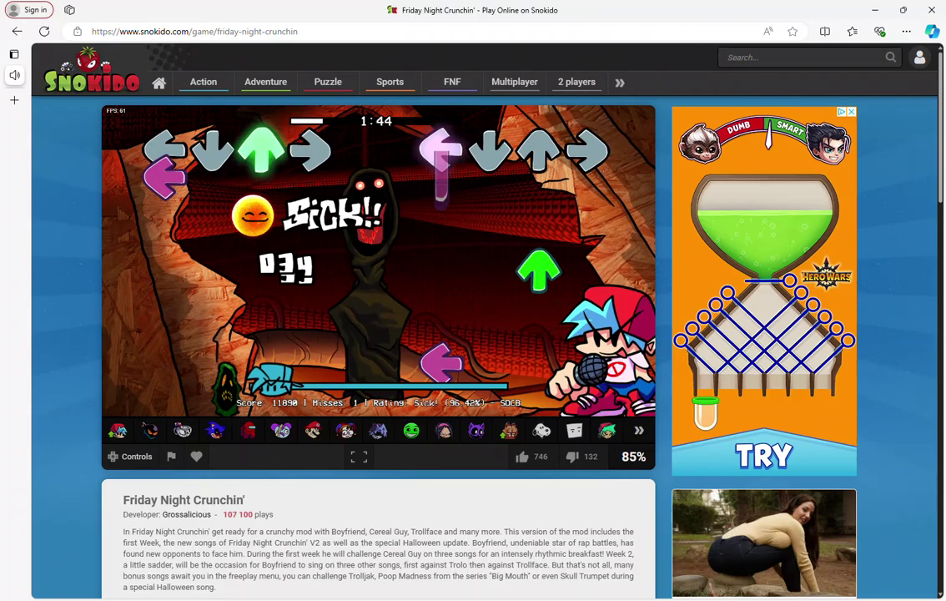
- Play the Up-Down pair, the Left and Up holds, then the repeated Left notes
key(Up)
key(Down)
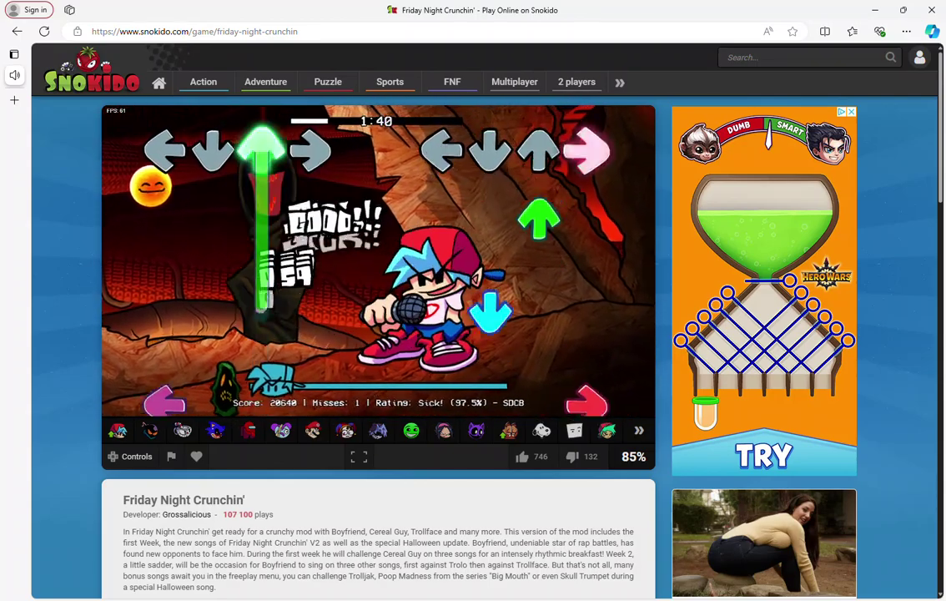
key(Left)
key(Up)
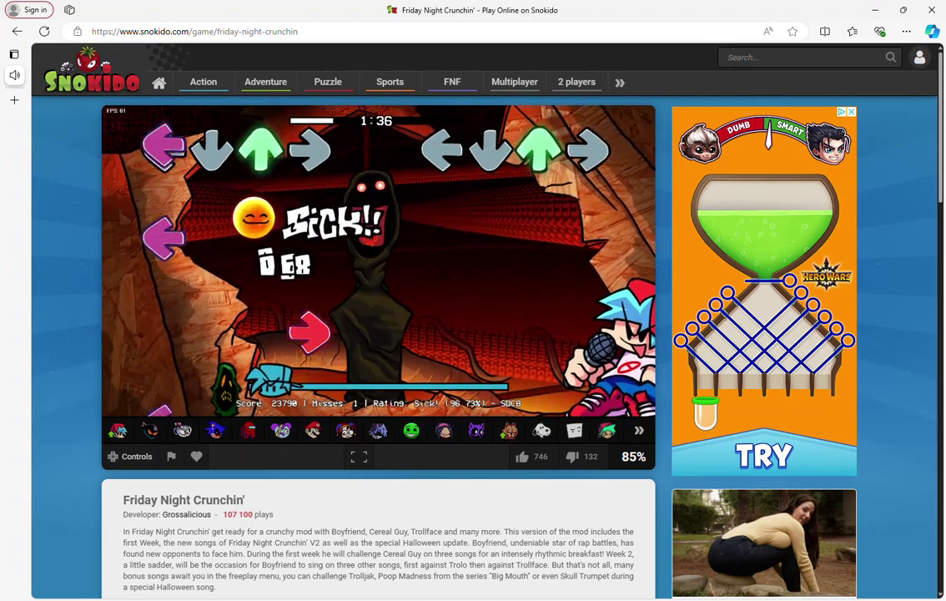
key(Left)
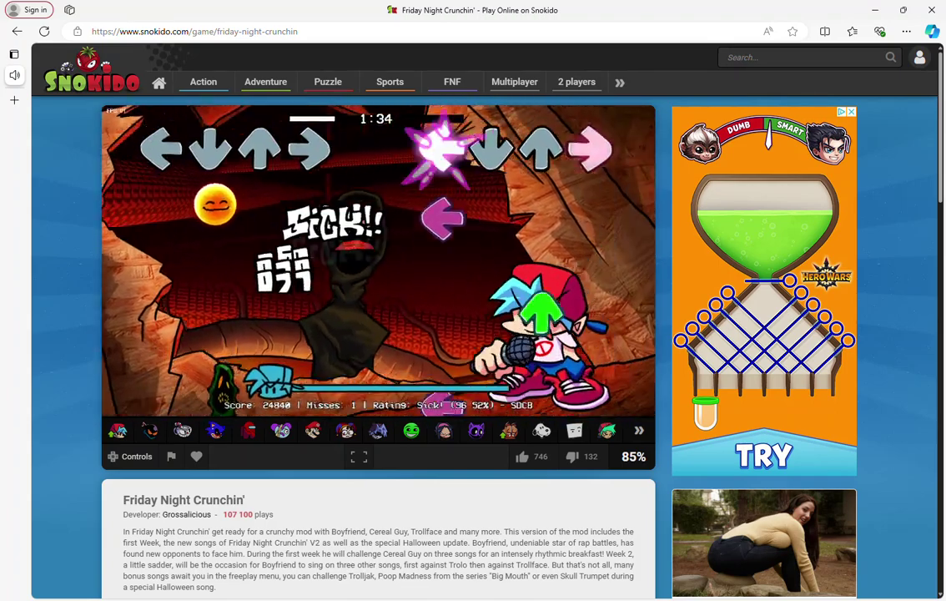
key(Left)
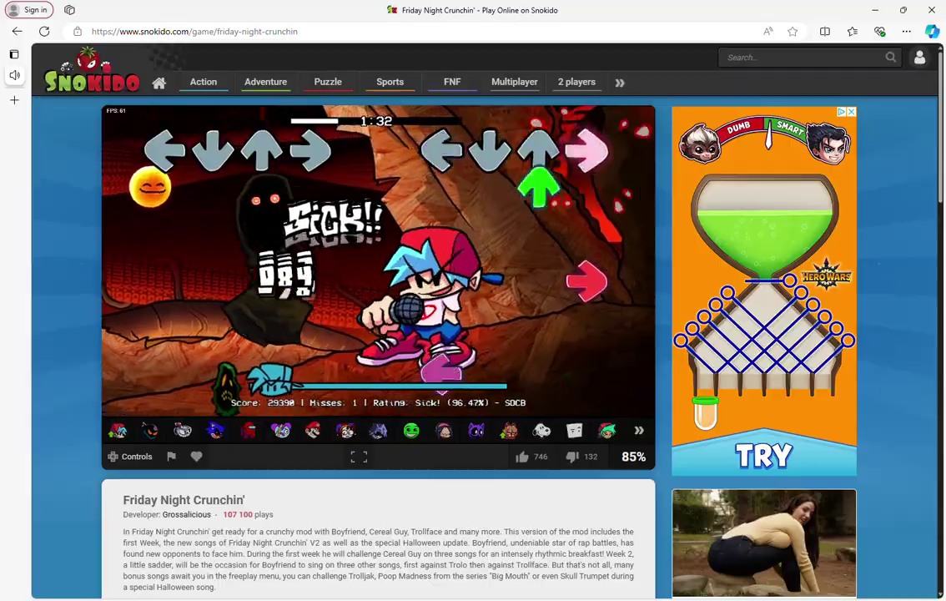
key(Left)
- Clear the dense mid-verse run with paired chords, plus the long Up hold
key(Up)
key(Left)
key(Down)
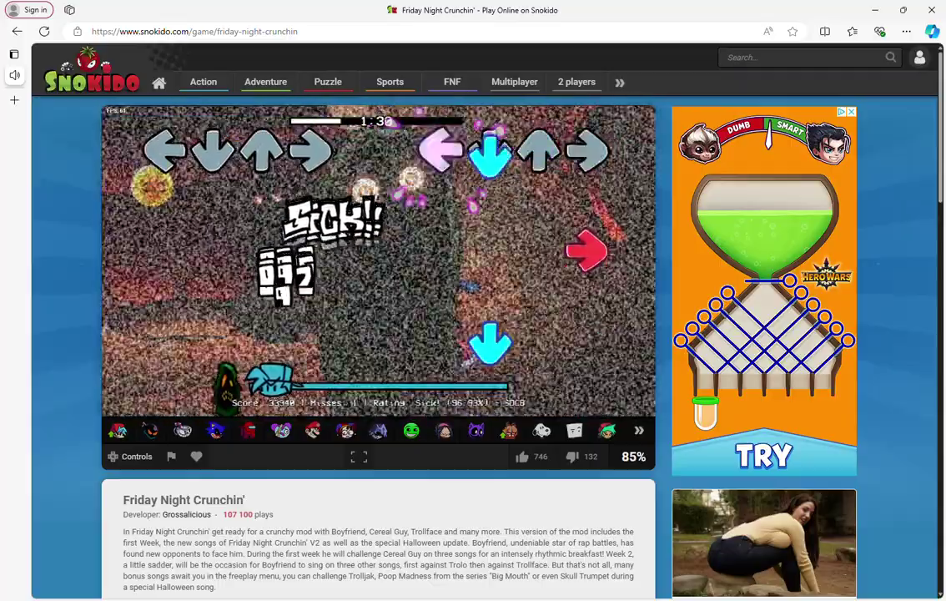
key(Down)
key(Left)
key(Up)
key(Right)
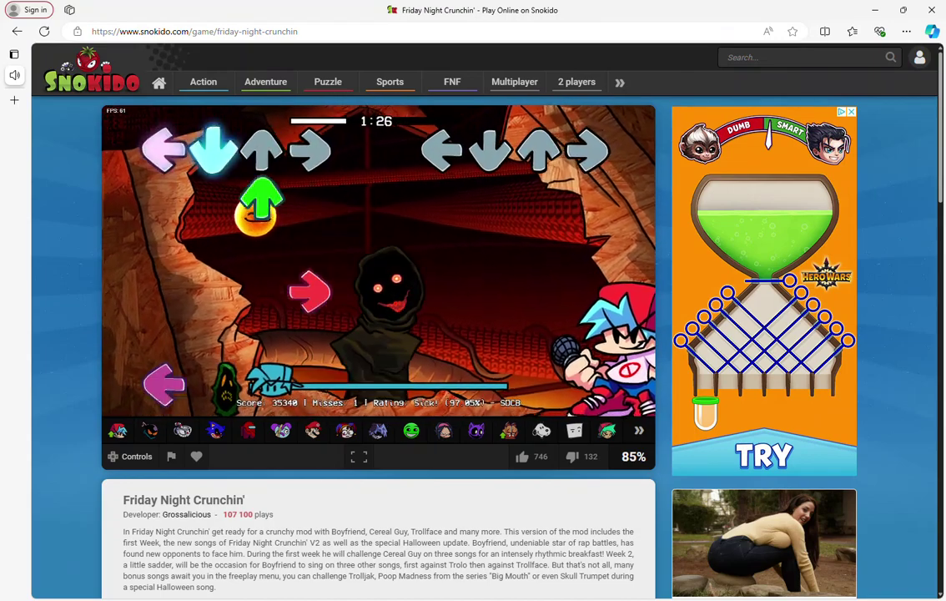
key(Left)
key(Left)
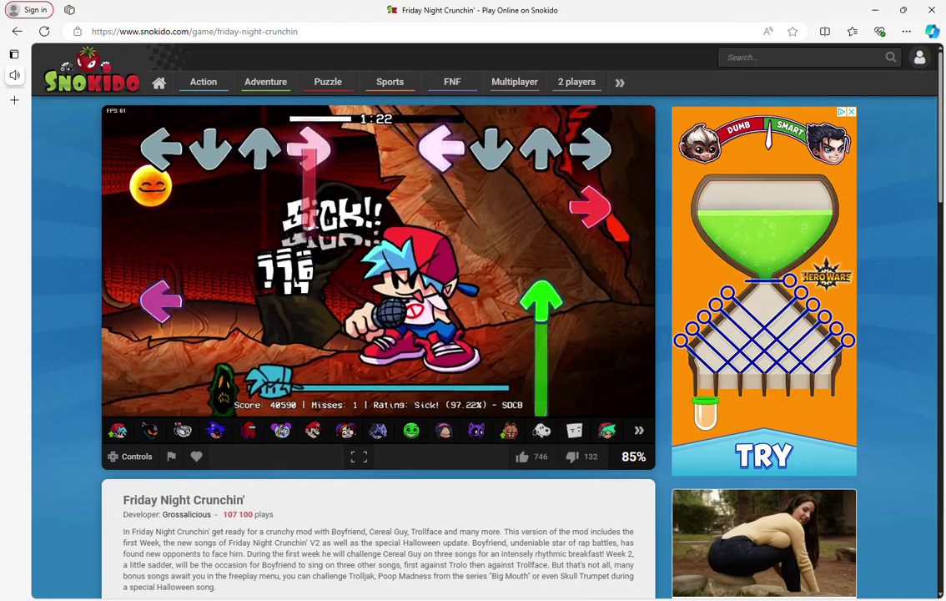
key(Up)
key(Down)
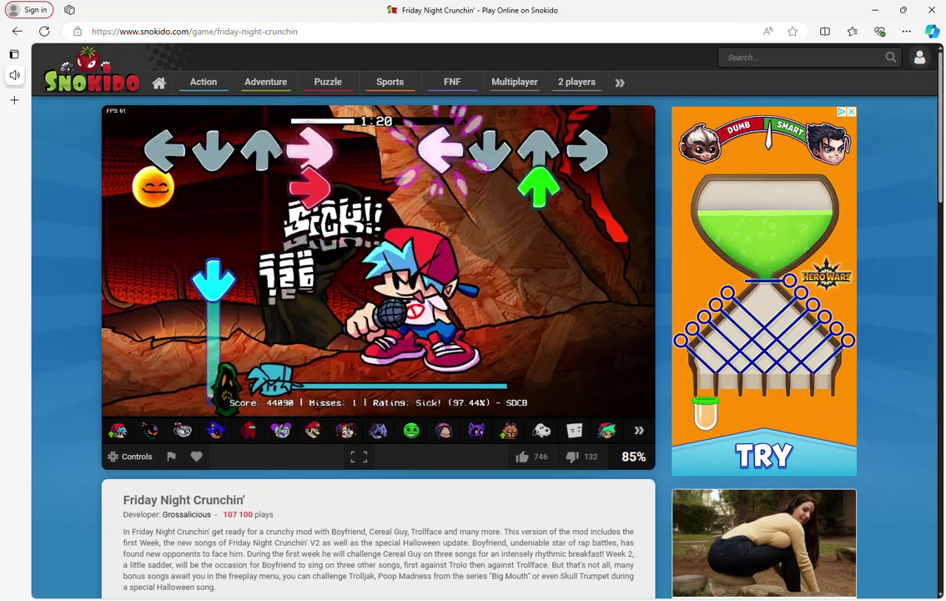
key(Up)
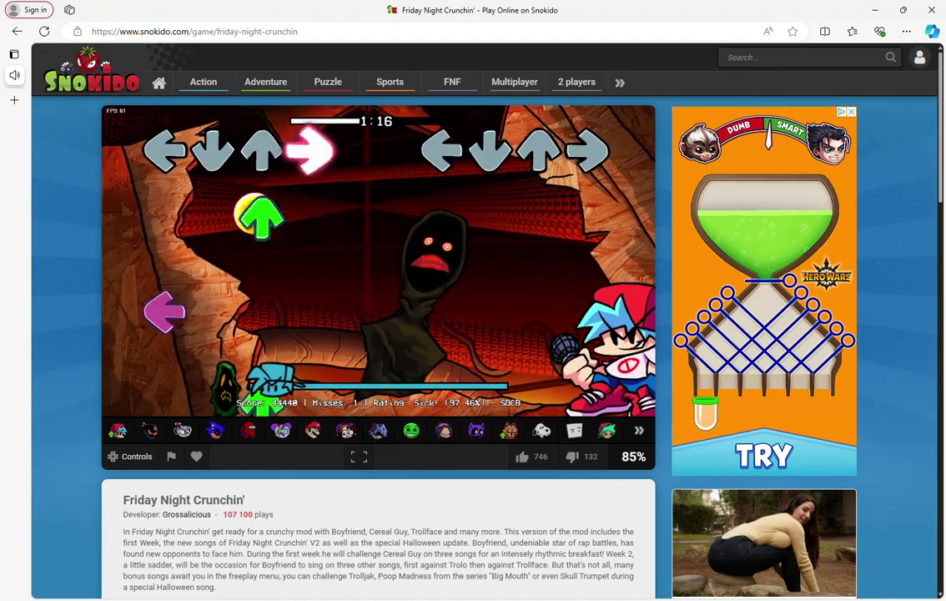
- Hit the Right note, the Down-Left chord and the quick Up, Right, Down run
key(Right)
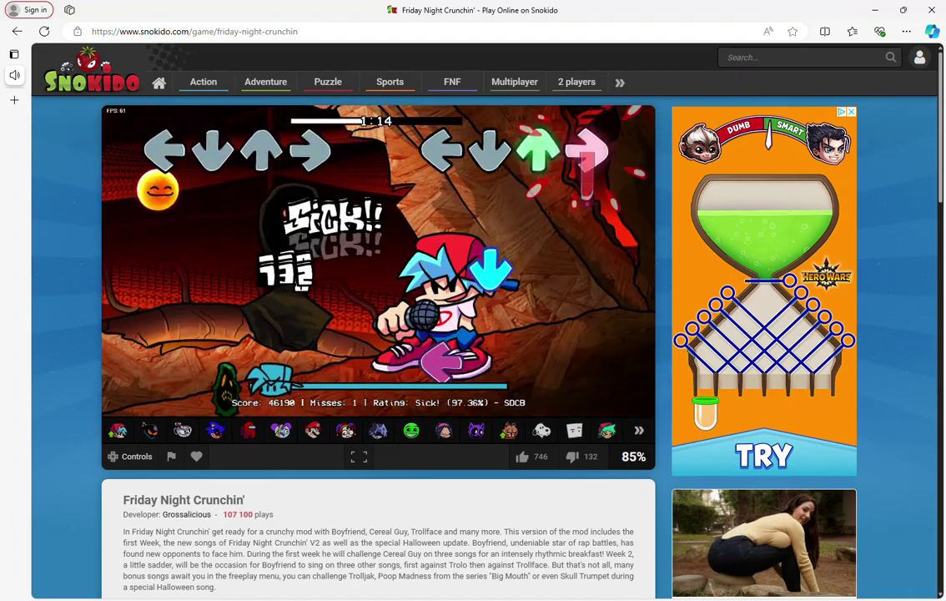
key(Down)
key(Left)
key(Up)
key(Up)
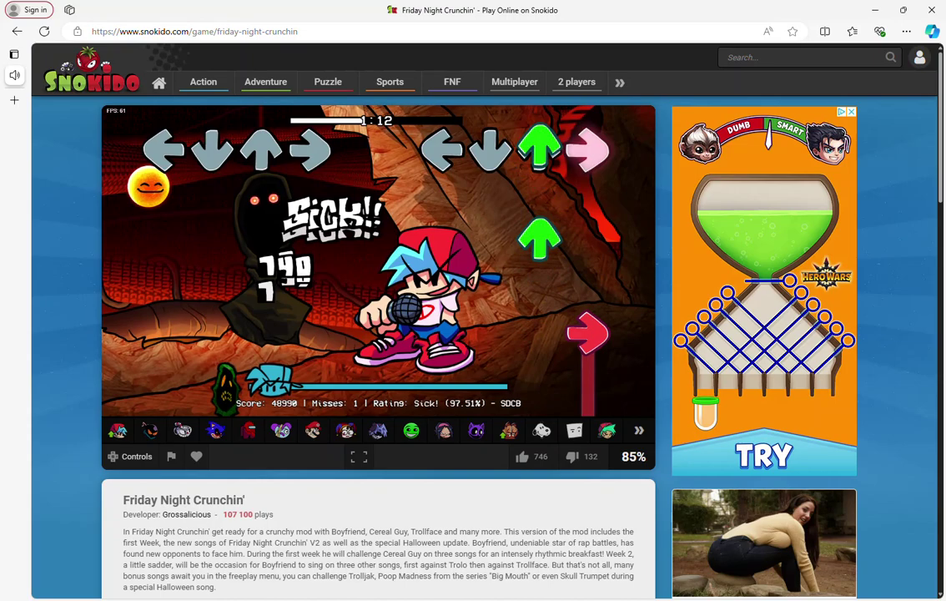
key(Up)
key(Right)
key(Down)
key(Up)
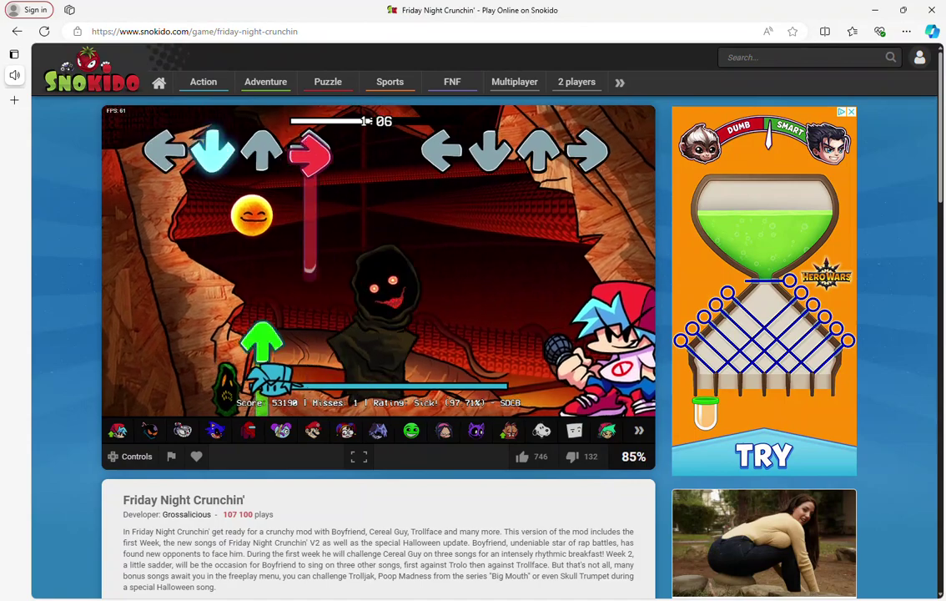
- Hit the Down-Up-Right triple chord and the following notes until 0:56 remains
key(Down)
key(Up)
key(Right)
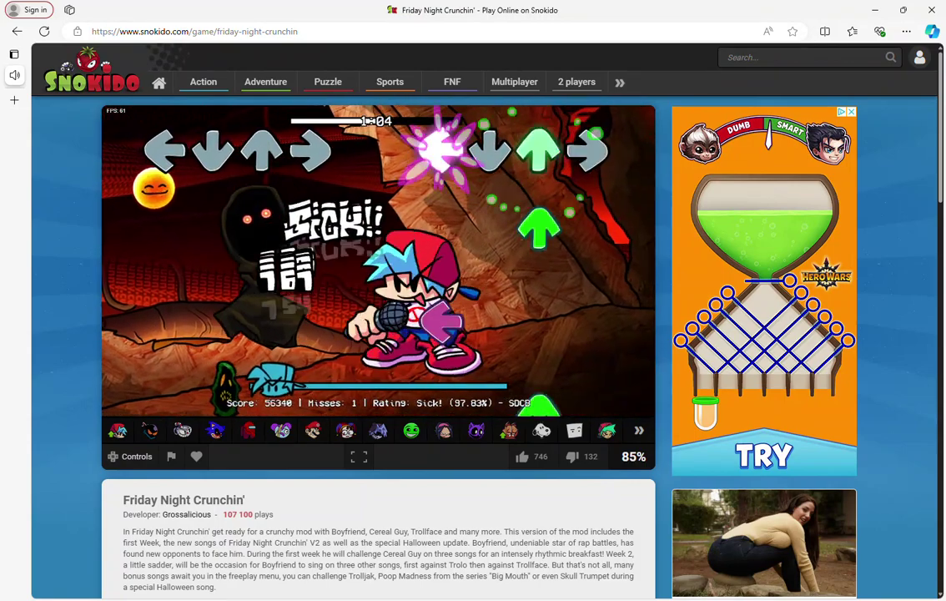
key(Up)
key(Right)
key(Right)
key(Up)
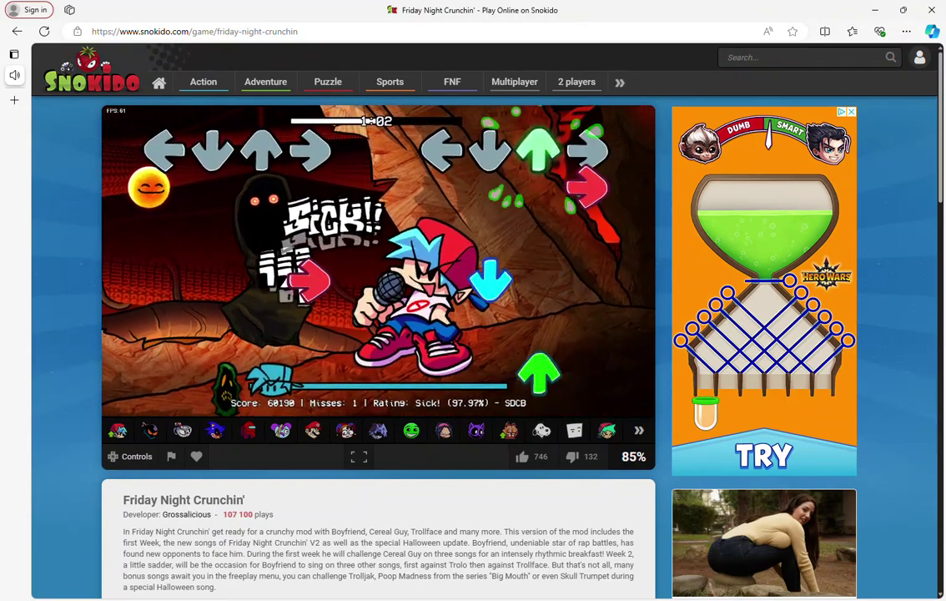
key(Up)
key(Down)
key(Up)
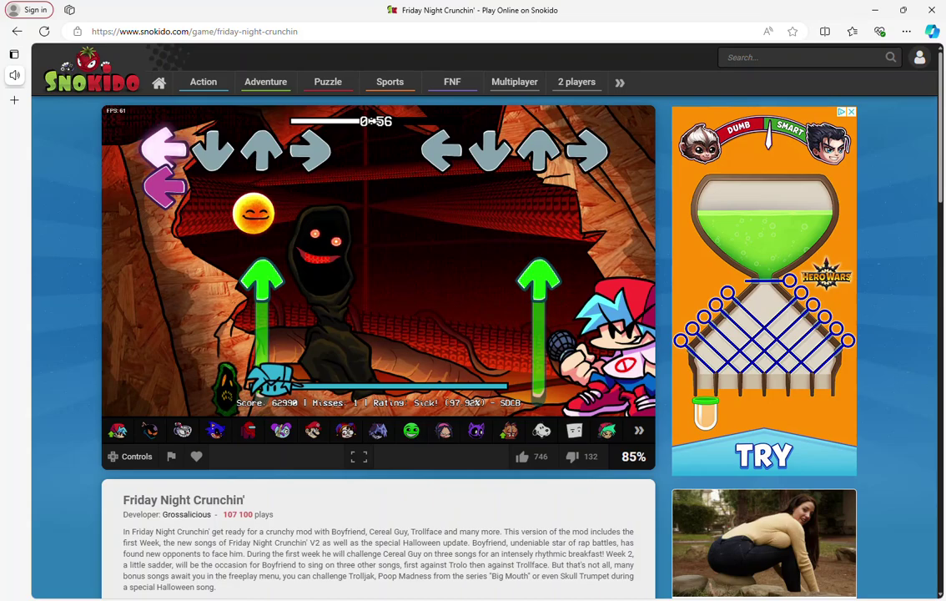
- Hit the Left and Down-Right chord notes, building the combo toward 200
key(Left)
key(Down)
key(Right)
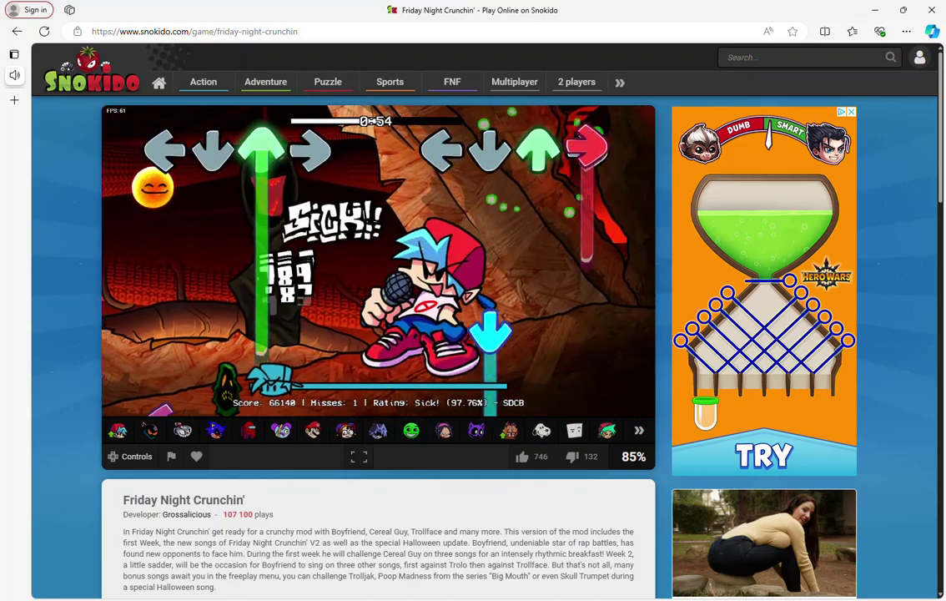
key(Left)
key(Left)
key(Down)
key(Up)
key(Right)
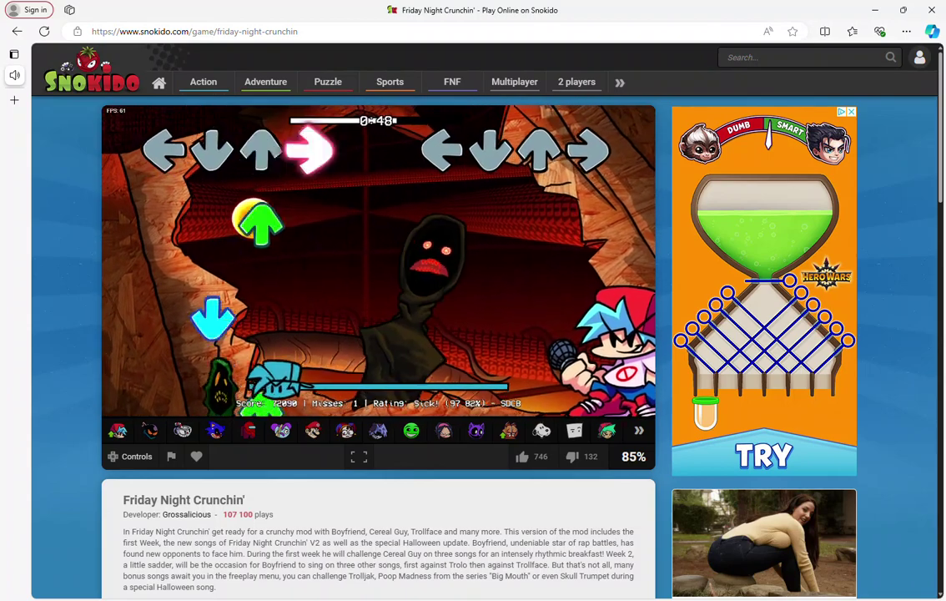
- Hit the repeated Down and Right notes and the arriving Right note for Sick
key(Down)
key(Right)
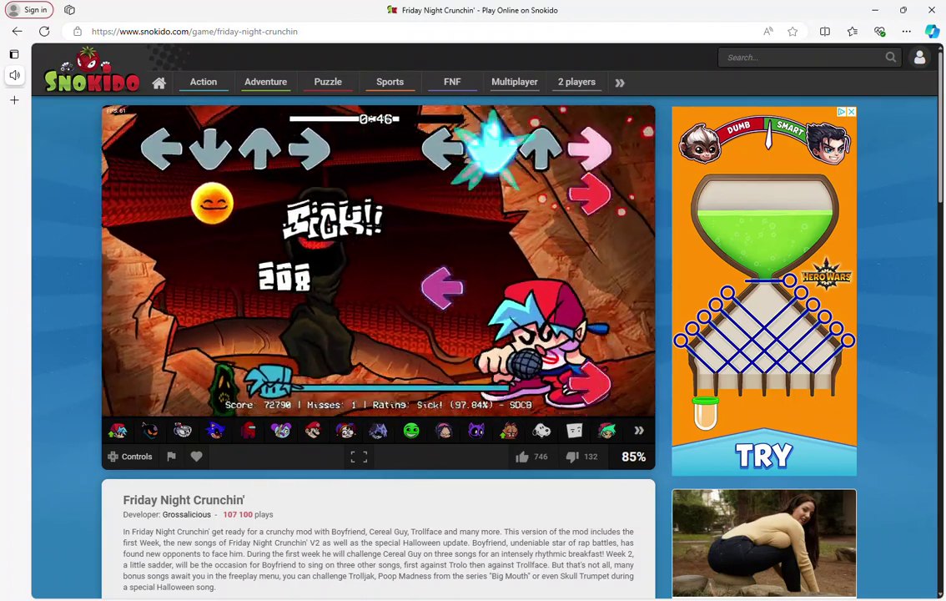
key(Down)
key(Right)
key(Down)
key(Down)
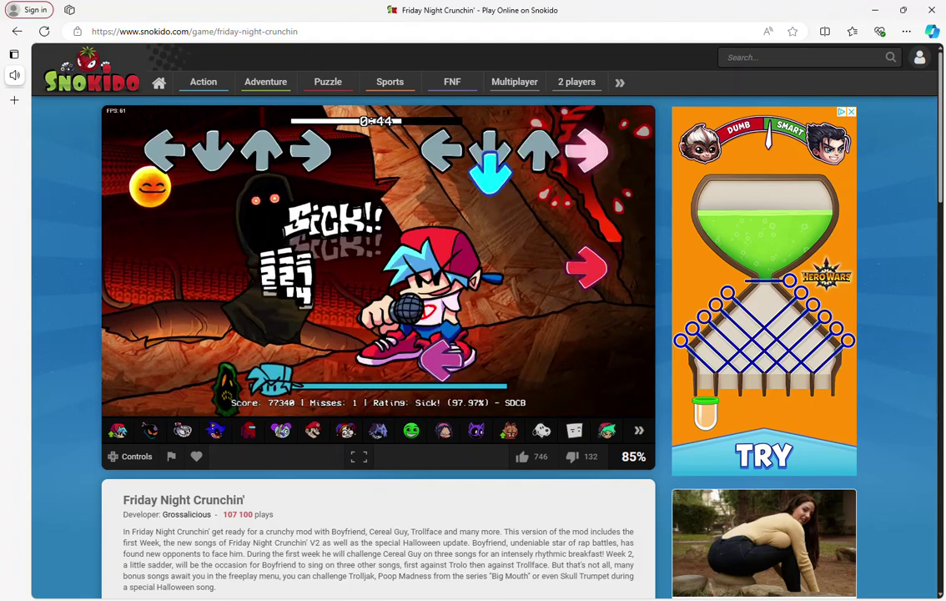
key(Down)
key(Down)
key(Right)
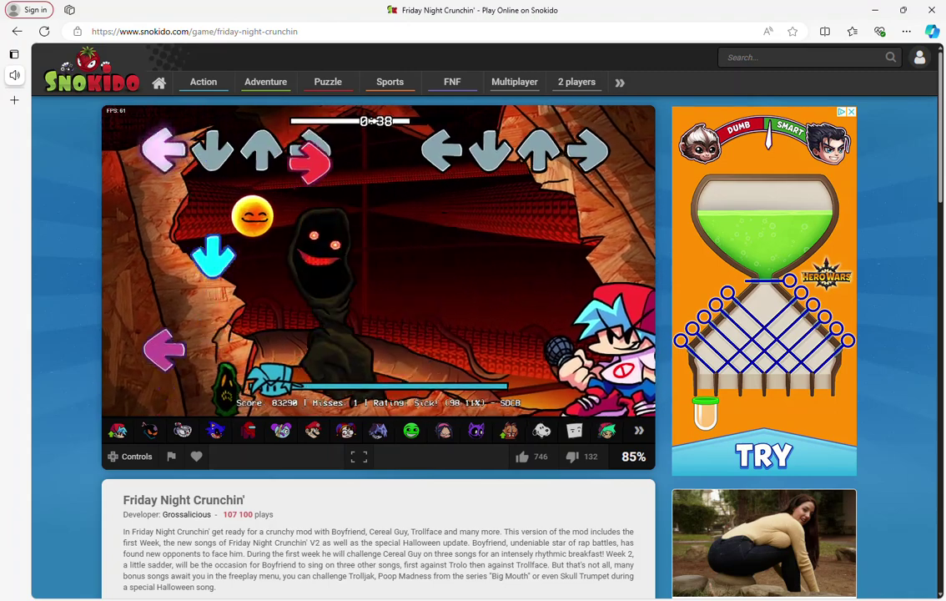
key(Right)
key(Right)
key(Right)
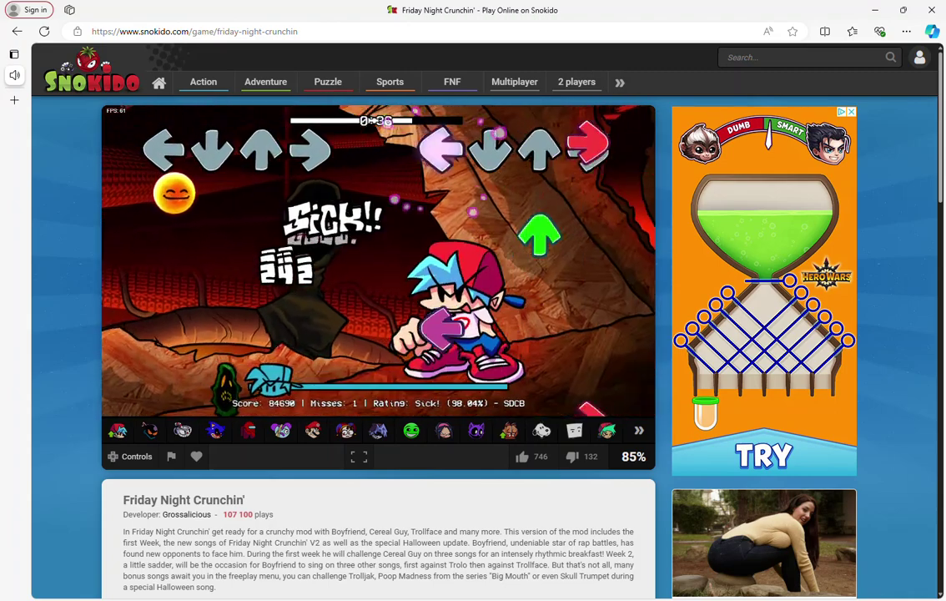
- Clear the Up and Right note run, ending on the red Right note
key(Left)
key(Up)
key(Up)
key(Down)
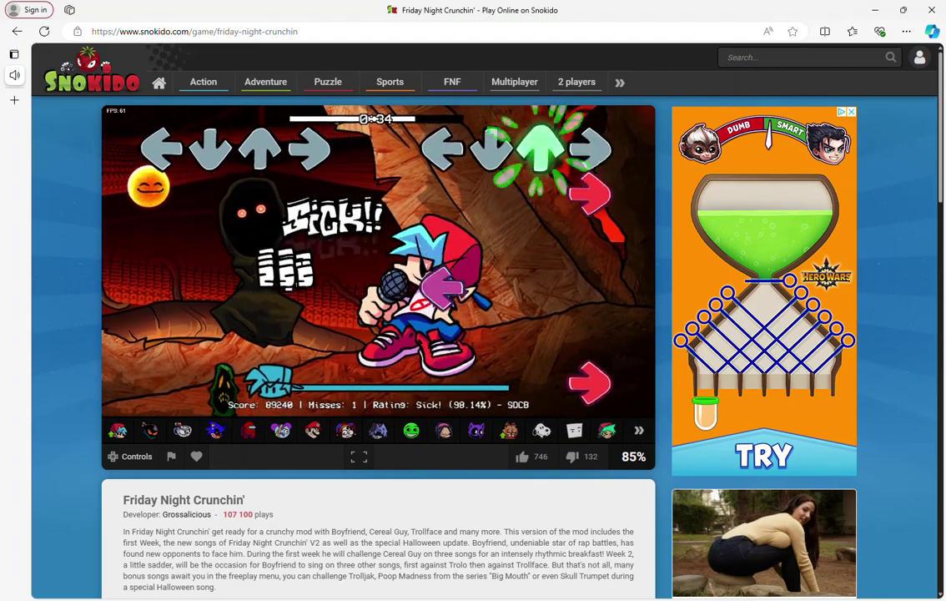
key(Left)
key(Down)
key(Up)
key(Right)
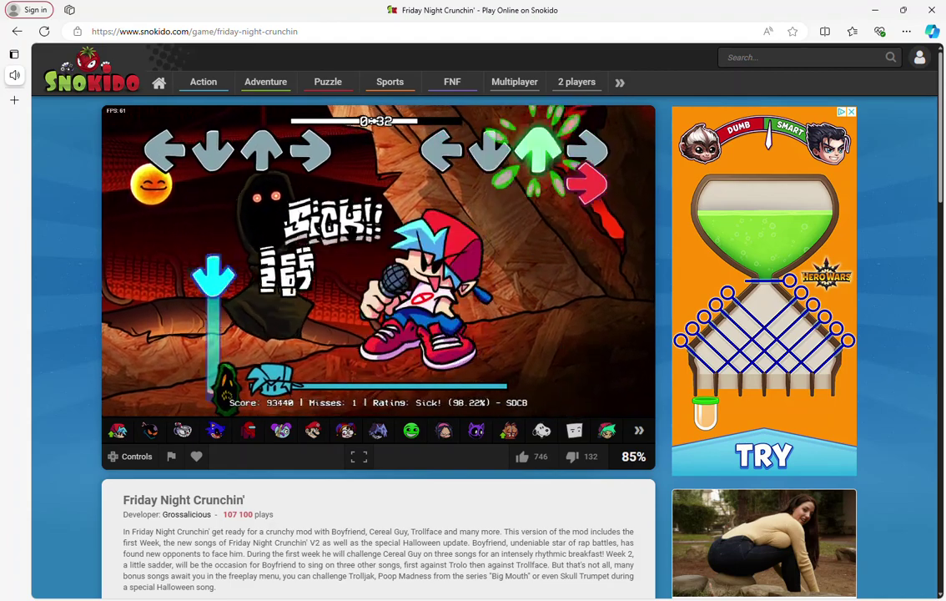
key(Right)
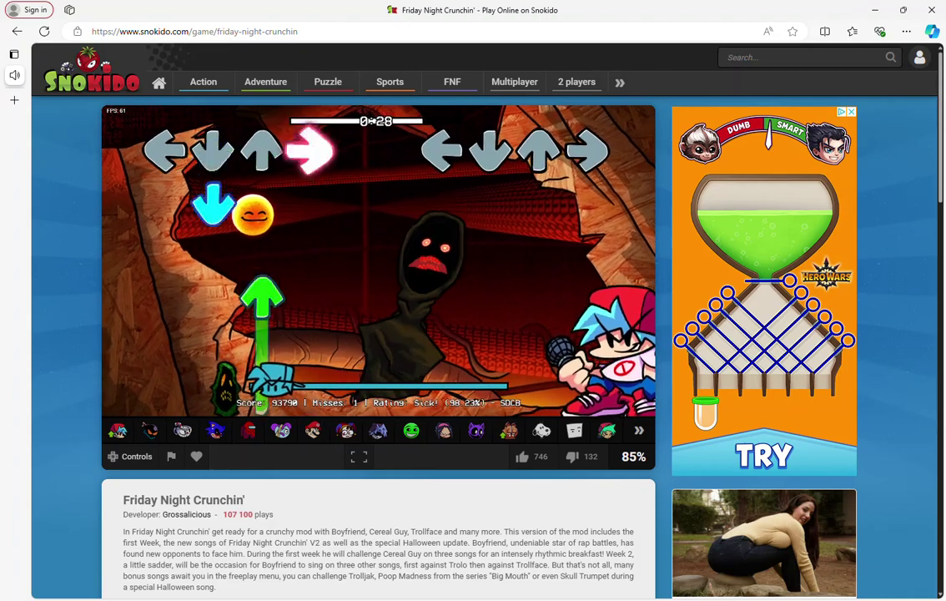
- Hit the Up, Left and Right notes, the Left-Right-Up sequence and the Down notes
key(Up)
key(Left)
key(Right)
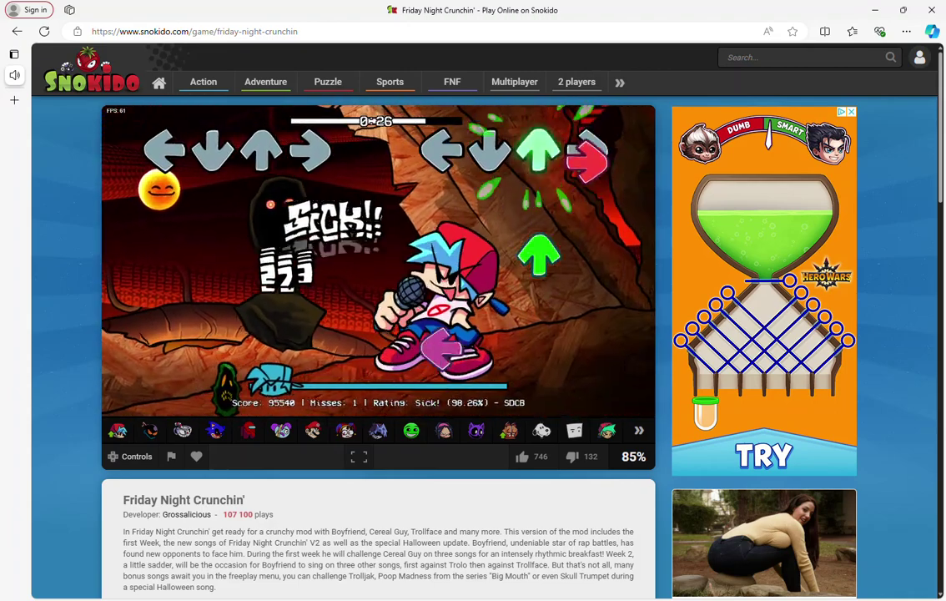
key(Left)
key(Right)
key(Up)
key(Up)
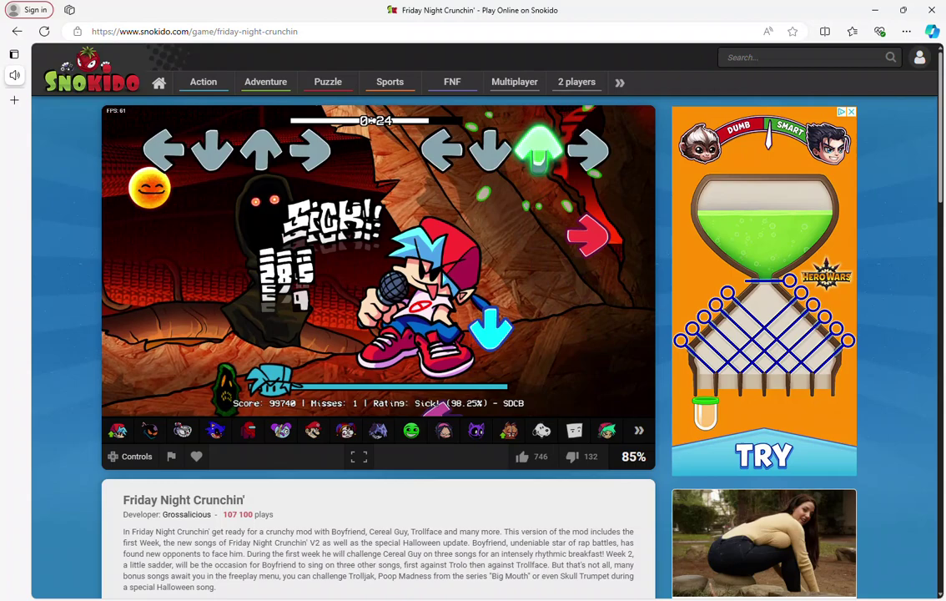
key(Right)
key(Down)
key(Up)
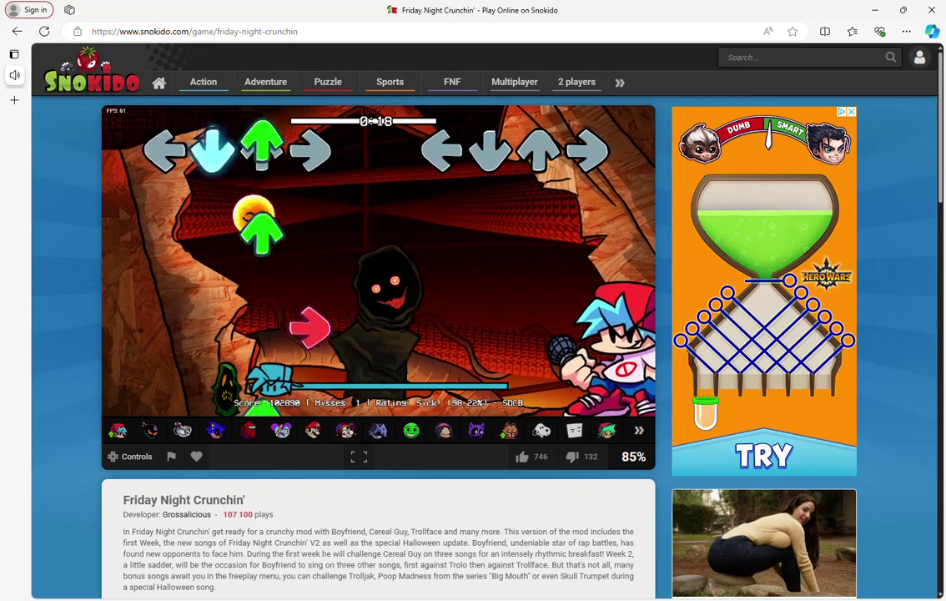
- Hit the Up note, Left hold and Right-Up-Left sequence, then clear the Down and Right notes
key(Up)
key(Left)
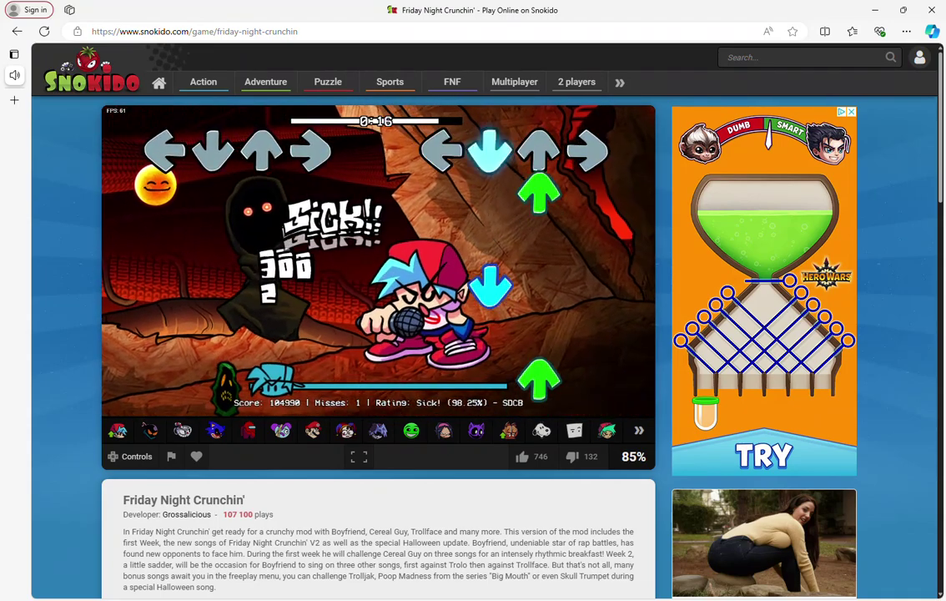
key(Right)
key(Up)
key(Left)
key(Up)
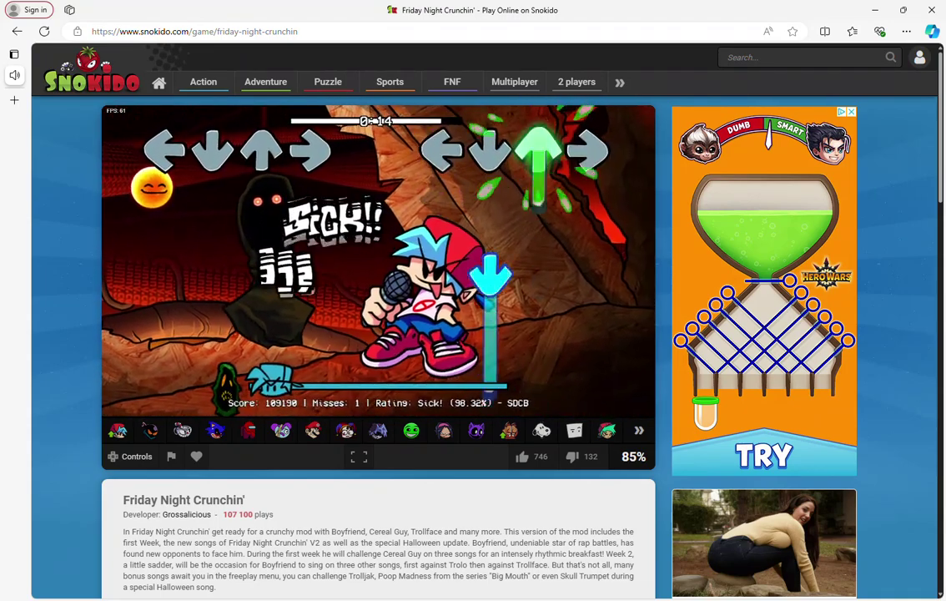
key(Down)
key(Up)
key(Right)
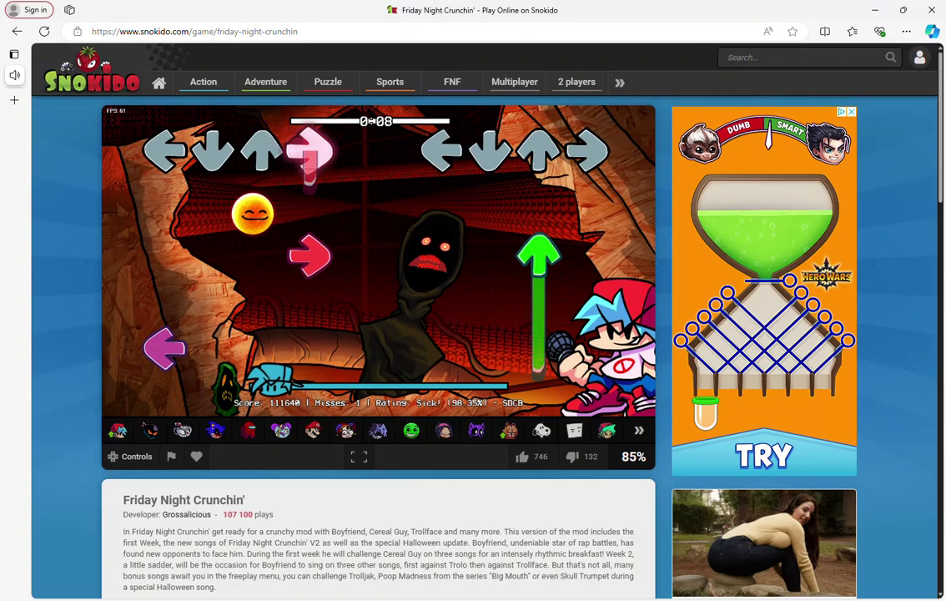
- Hit the final note run to the song's end, keeping a single miss
key(Up)
key(Right)
key(Up)
key(Down)
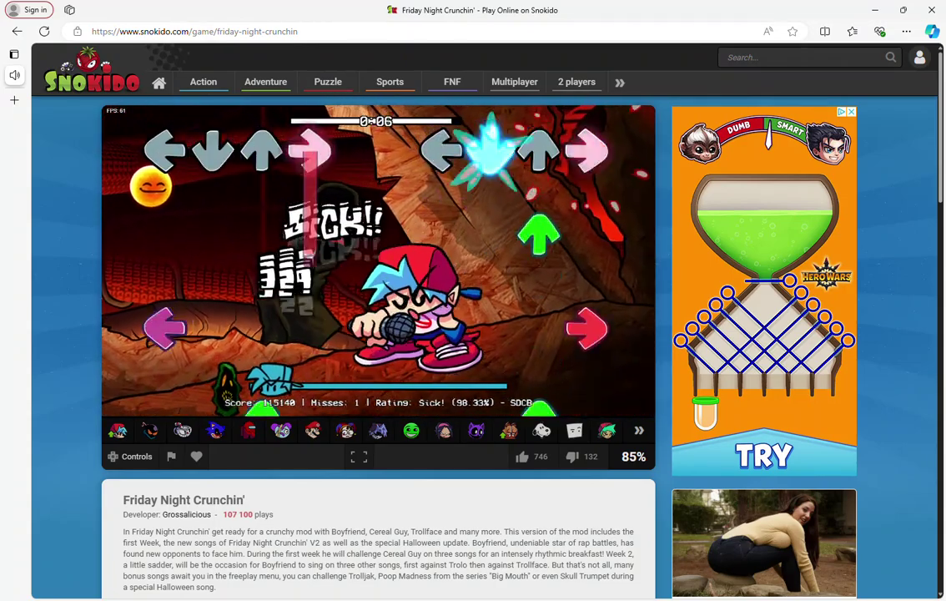
key(Up)
key(Up)
key(Left)
key(Down)
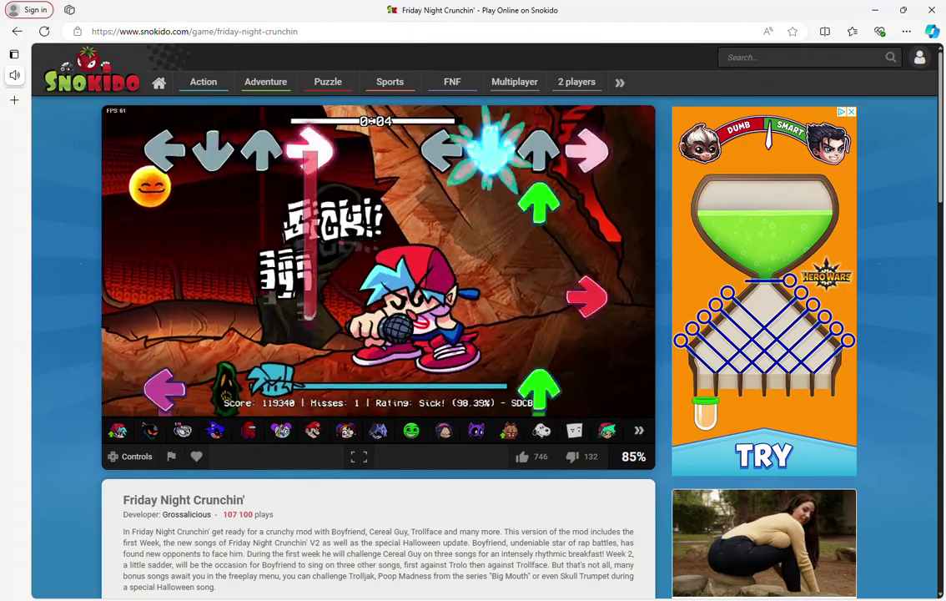
key(Up)
key(Up)
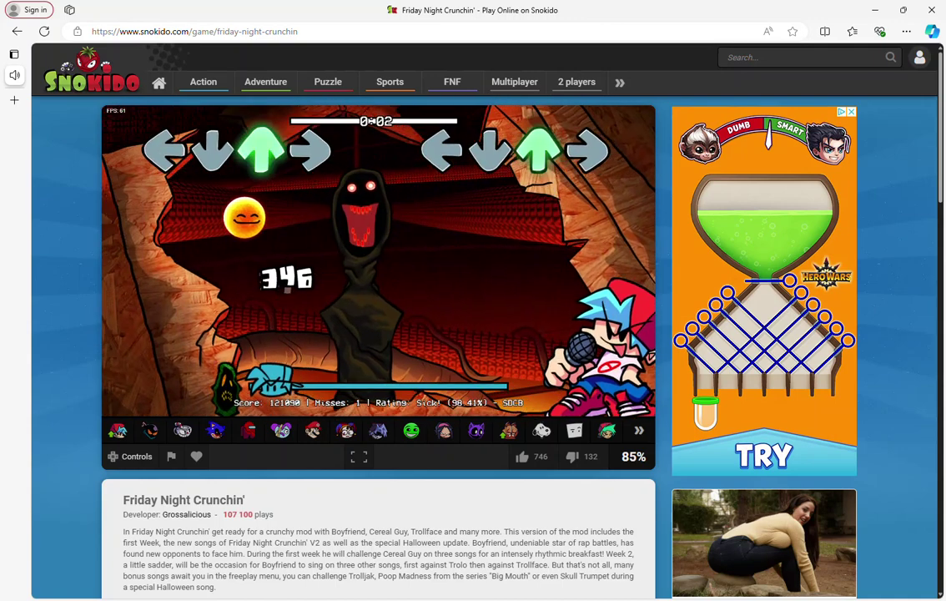